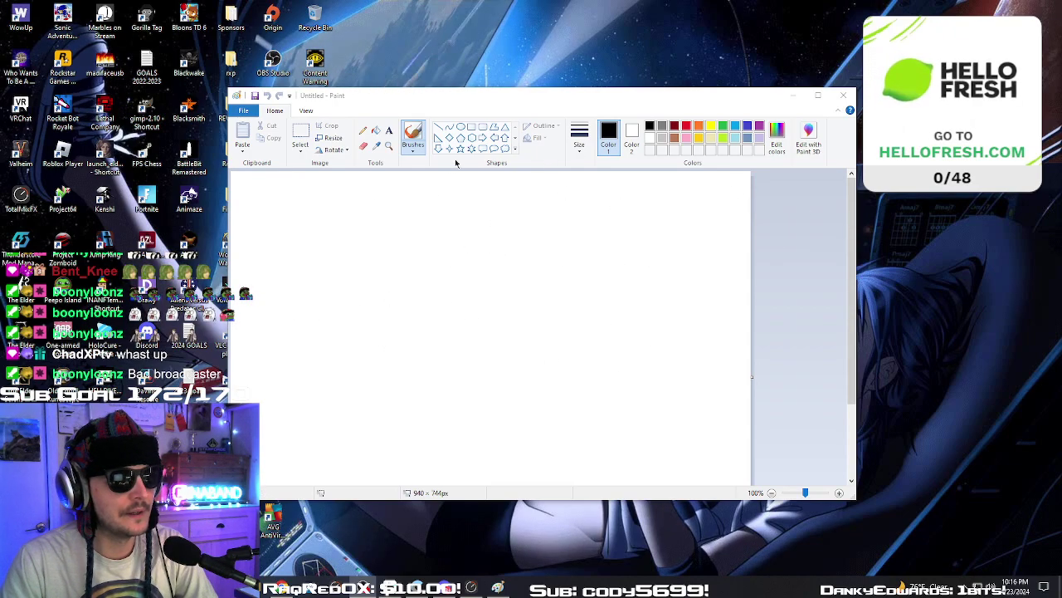
- Select the Brushes tool with a thicker line size
click(415, 136)
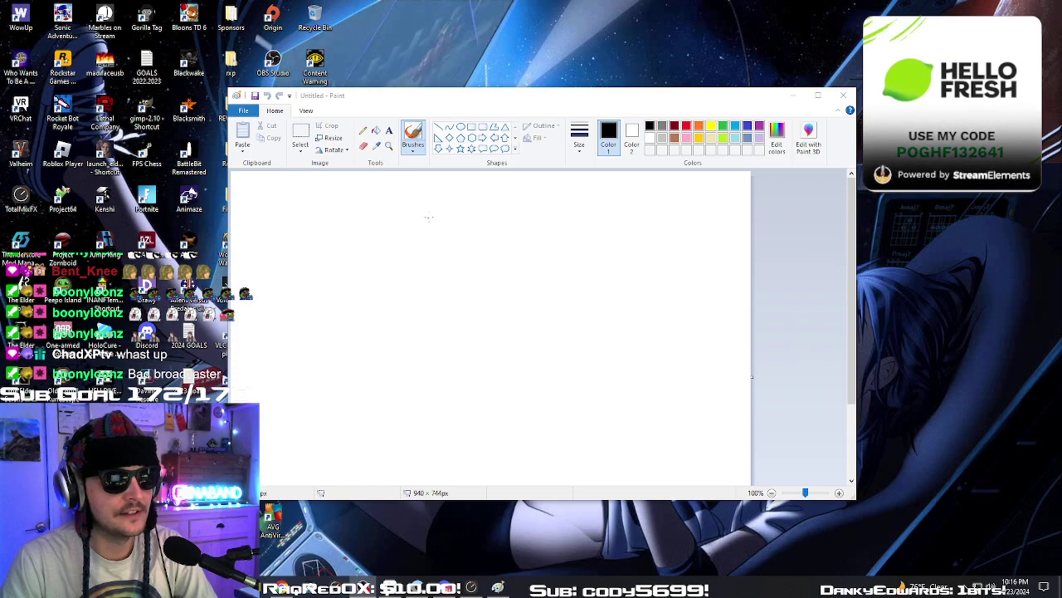
click(580, 135)
click(594, 218)
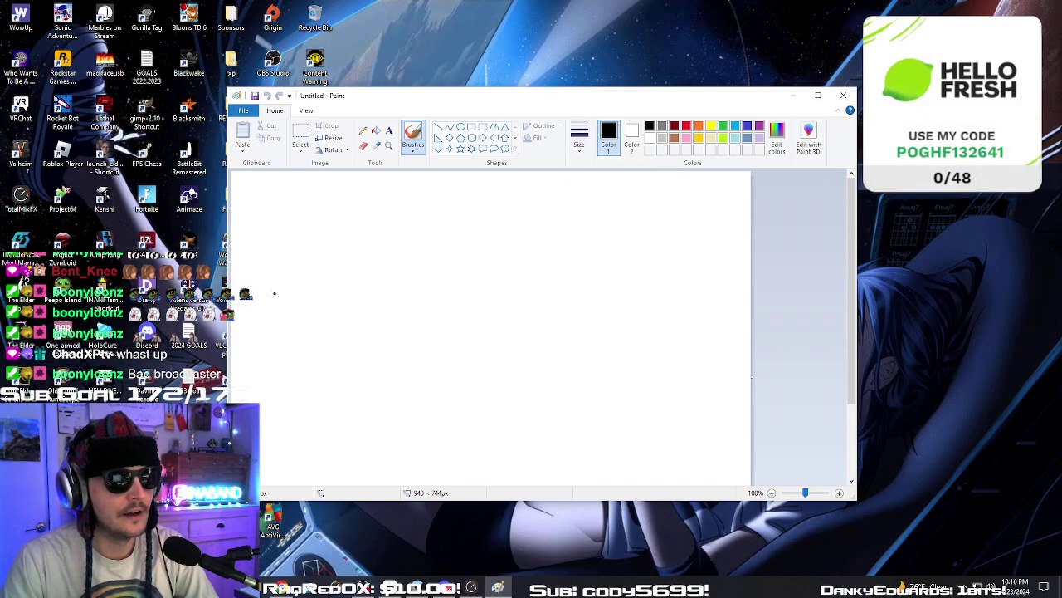
- Draw the pistol's grip, barrel and trigger on the left of the canvas
mouse_move(261, 295)
mouse_down()
mouse_move(262, 344)
mouse_move(290, 347)
mouse_move(290, 298)
mouse_up()
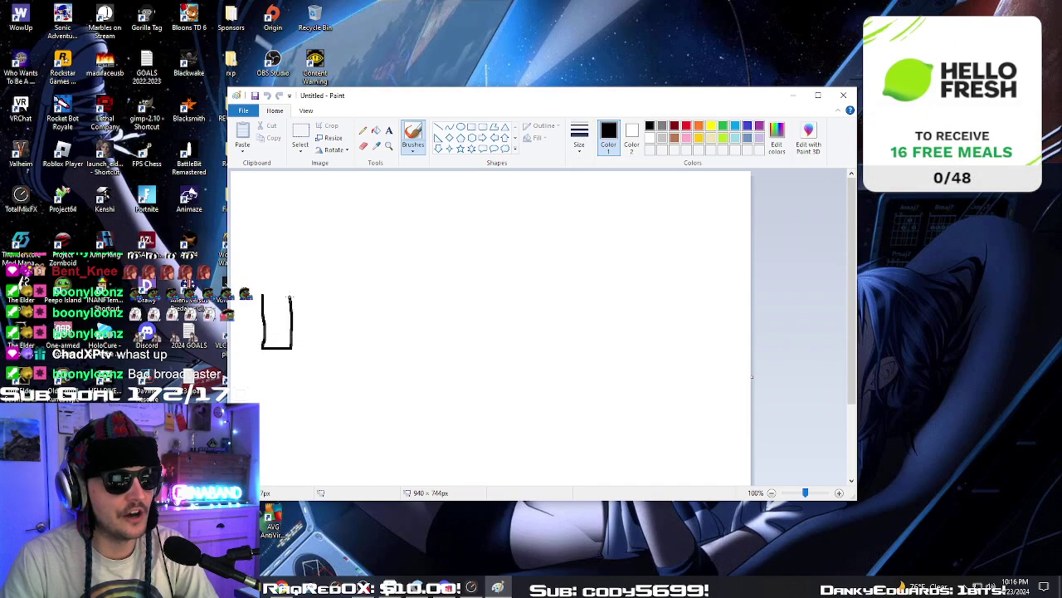
mouse_move(352, 277)
mouse_down()
mouse_move(254, 268)
mouse_move(246, 257)
mouse_up()
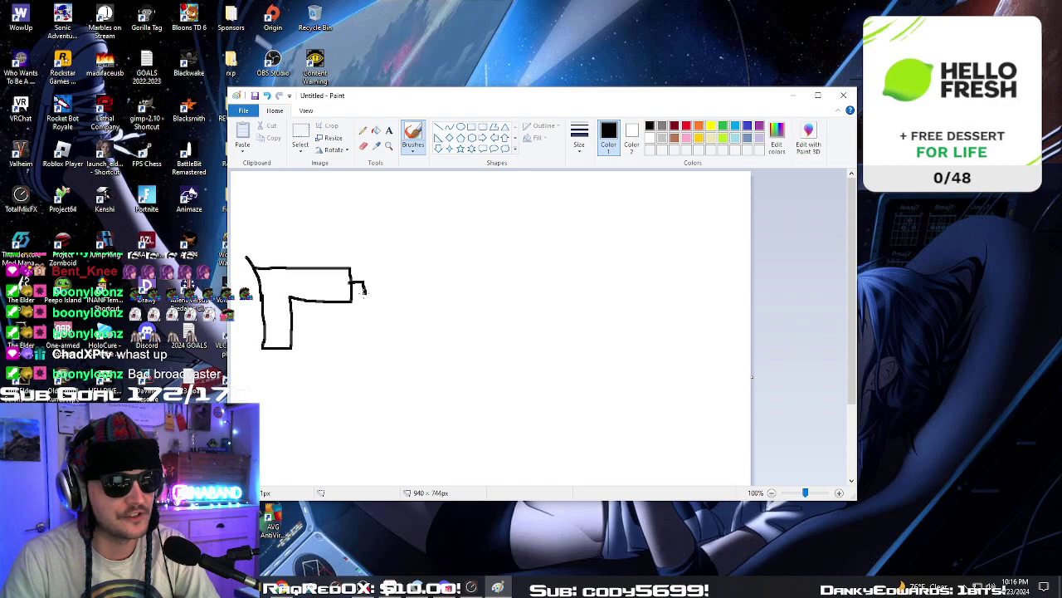
drag(294, 300, 305, 306)
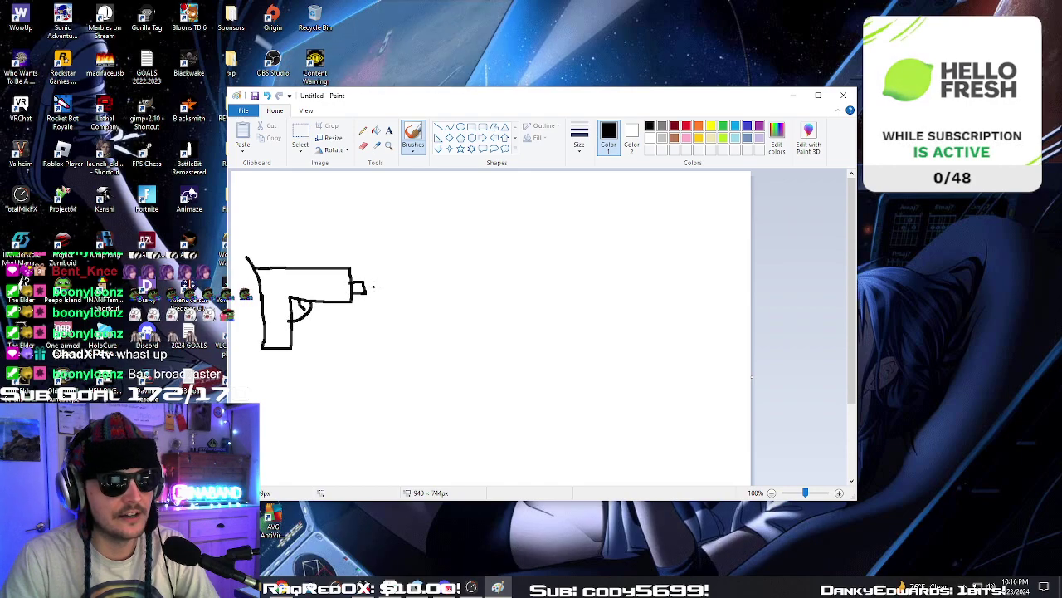
- Draw the figure's body, leg and arms, a smiling head, and long hair on both sides
mouse_move(505, 239)
mouse_down()
mouse_move(513, 320)
mouse_move(488, 359)
mouse_move(543, 360)
mouse_up()
drag(473, 274, 540, 278)
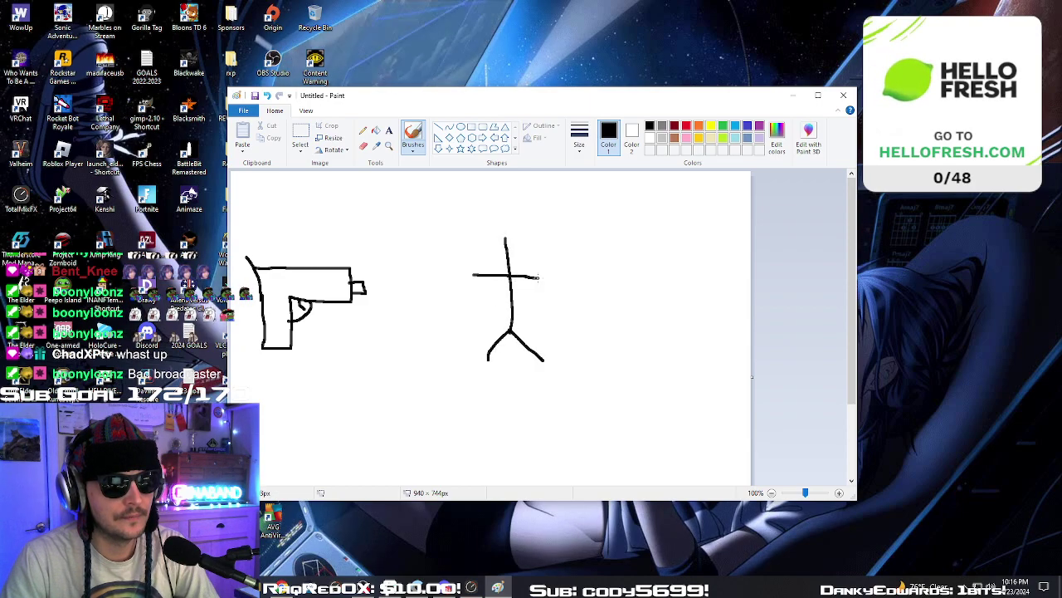
mouse_move(496, 201)
mouse_down()
mouse_move(523, 197)
mouse_move(518, 222)
mouse_up()
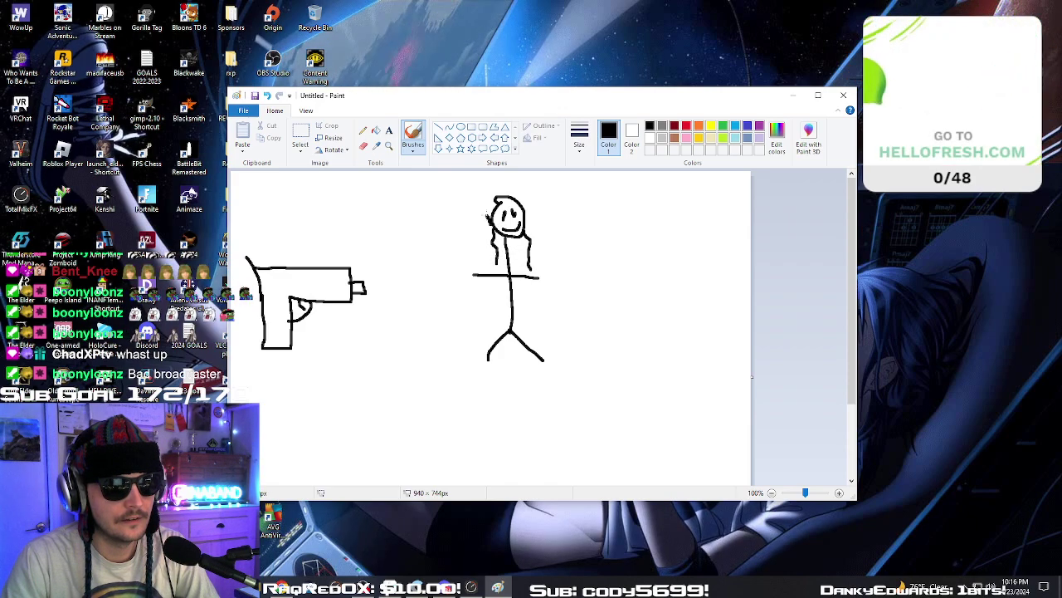
drag(488, 217, 521, 186)
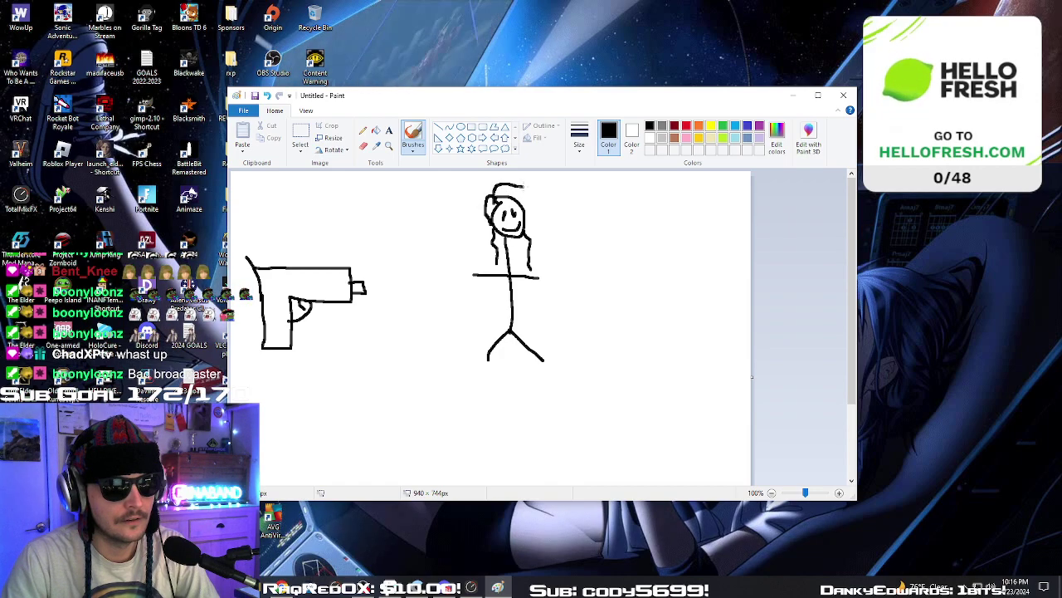
drag(530, 189, 532, 236)
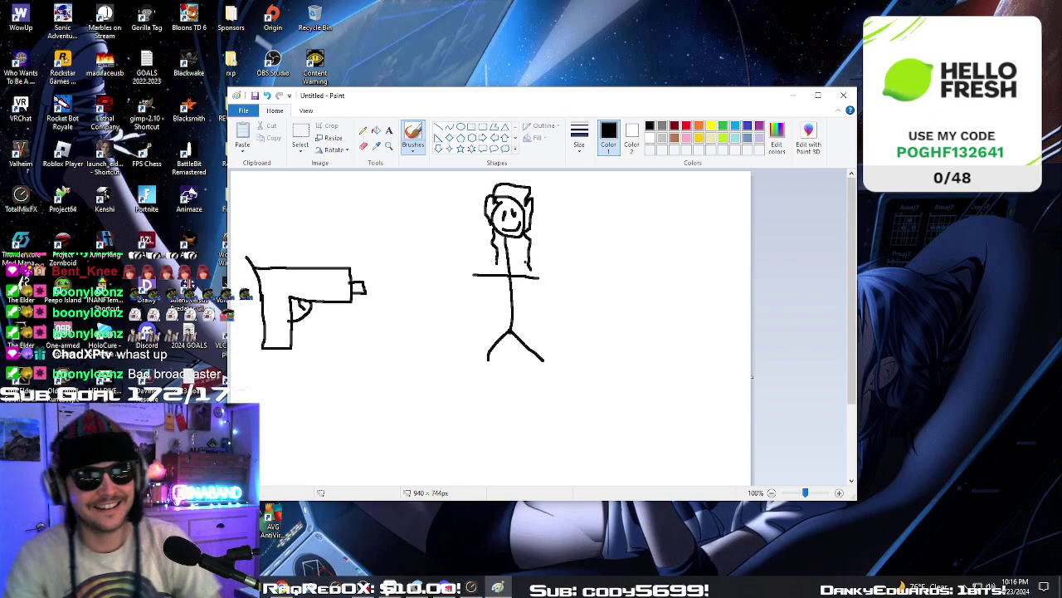
- Thicken the brush two sizes and paint bullet dashes from the muzzle toward the figure
click(316, 288)
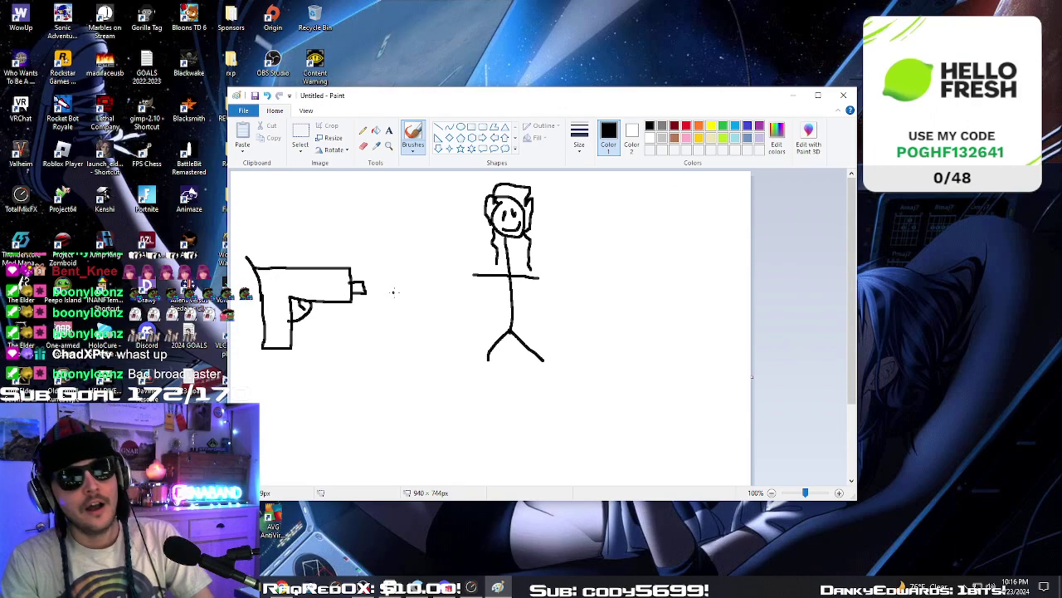
key(ctrl+plus)
key(ctrl+plus)
key(ctrl+plus)
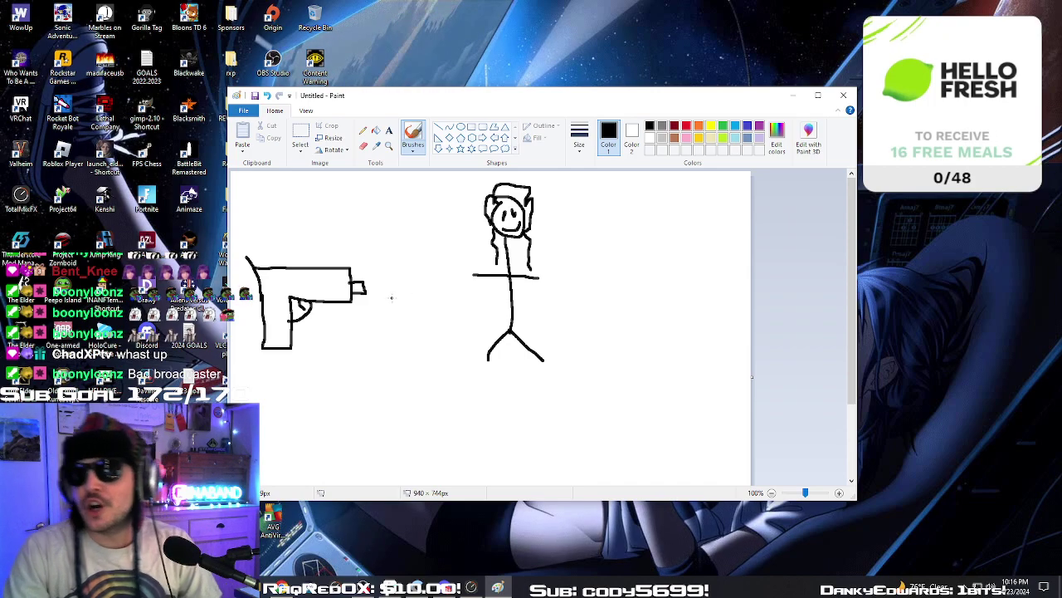
key(ctrl+plus)
key(ctrl+plus)
key(ctrl+plus)
key(ctrl+plus)
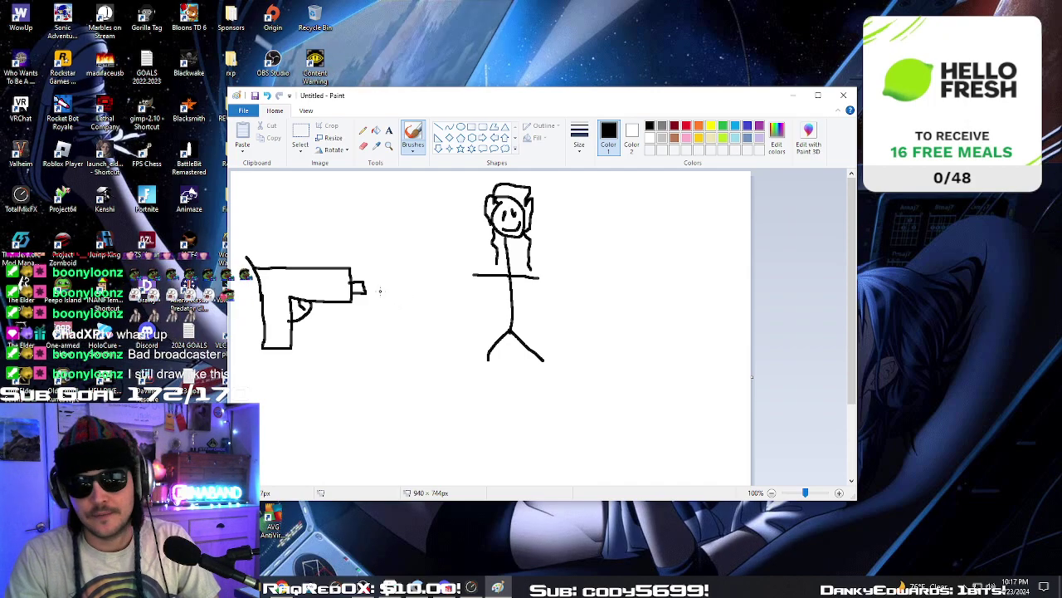
drag(417, 292, 475, 292)
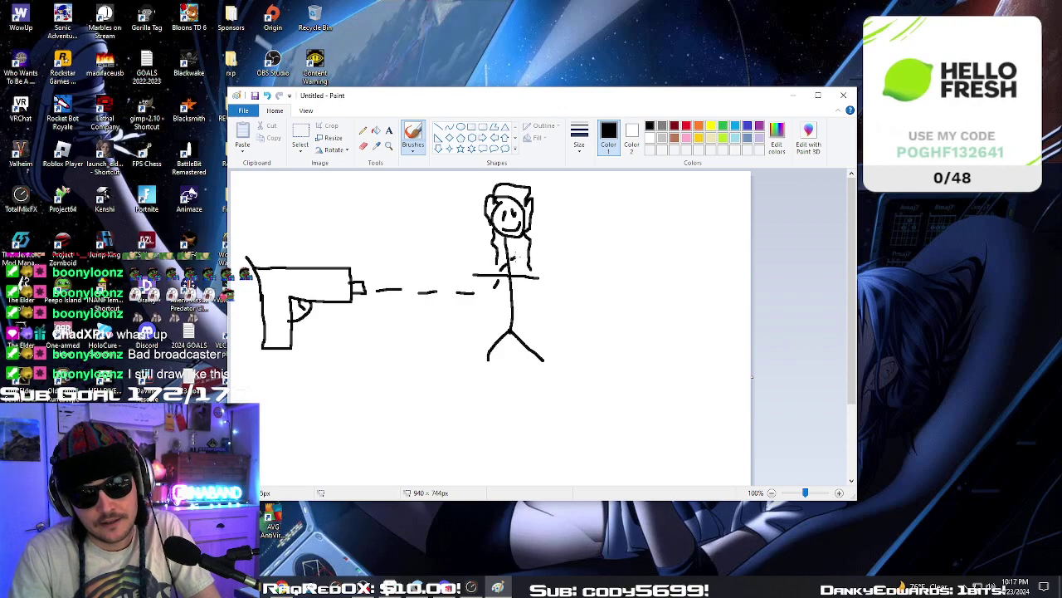
- Extend the dashes across the torso and downward, then draw a small figure on the right
mouse_move(494, 287)
mouse_down()
mouse_move(534, 255)
mouse_move(570, 278)
mouse_up()
drag(572, 285, 580, 307)
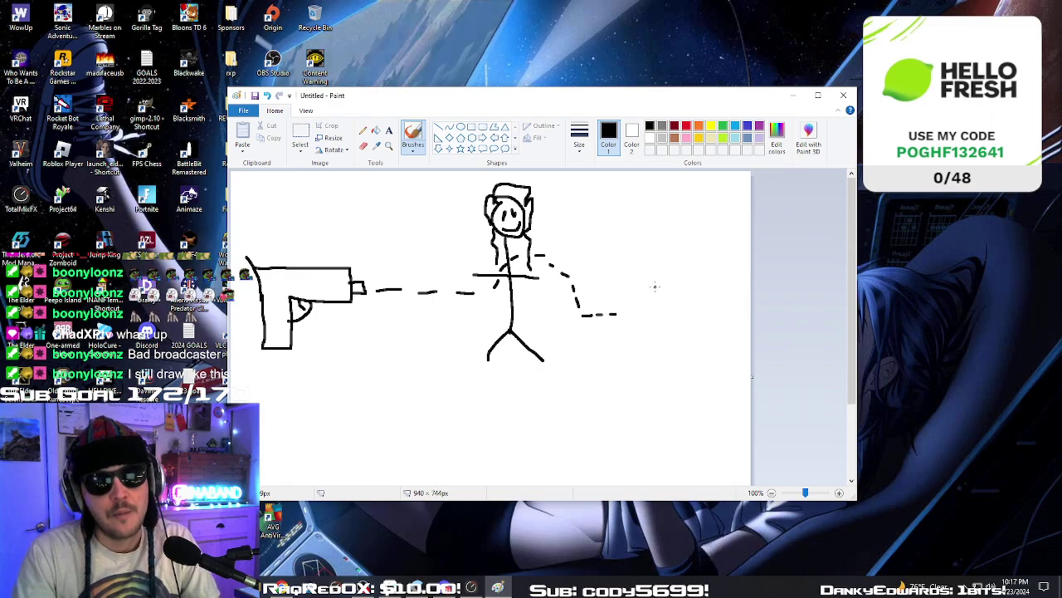
mouse_move(653, 288)
mouse_down()
mouse_move(652, 304)
mouse_move(683, 303)
mouse_move(679, 278)
mouse_move(692, 305)
mouse_up()
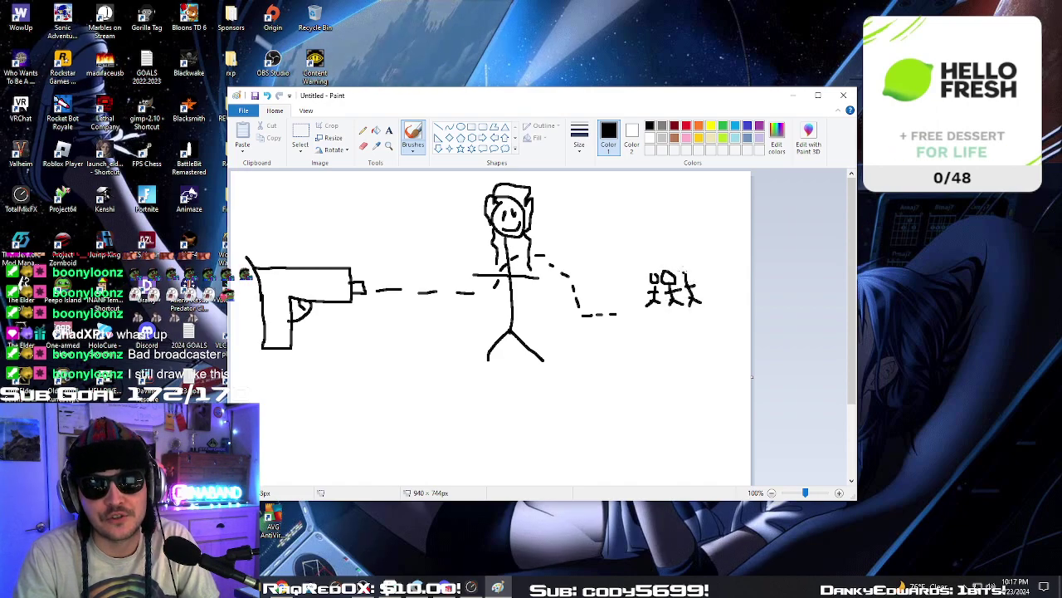
drag(683, 265, 683, 265)
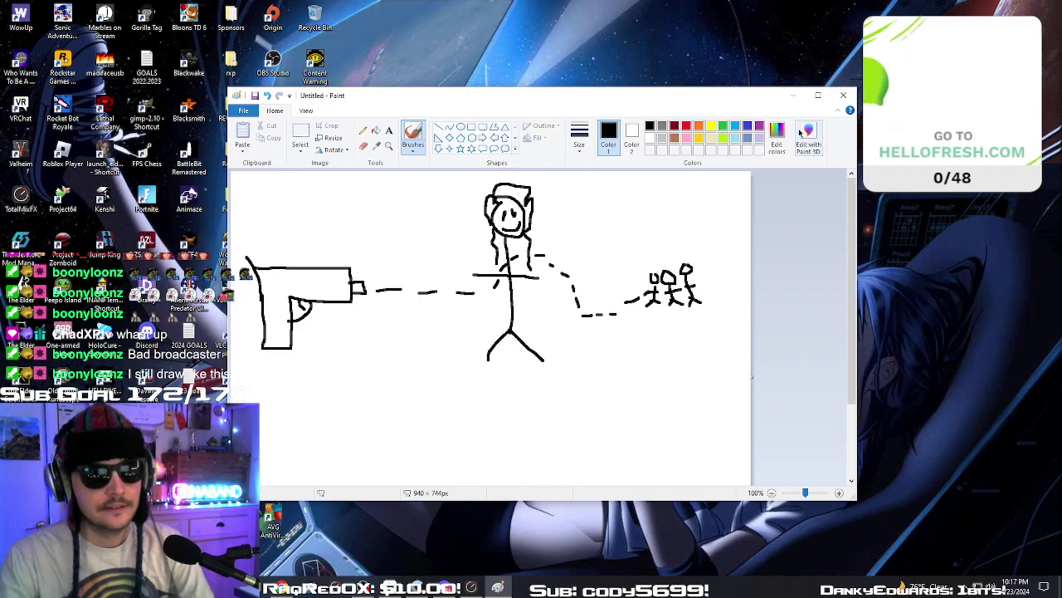
- Close Paint with Don't Save and switch Chrome to the WHEN I SUBSCRIBED tab
click(843, 98)
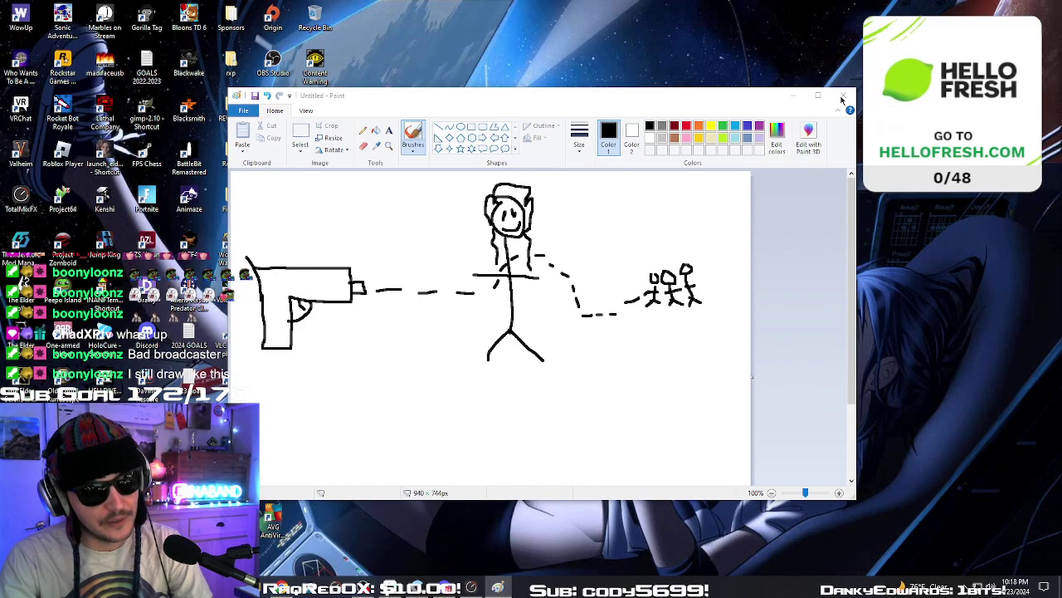
click(558, 302)
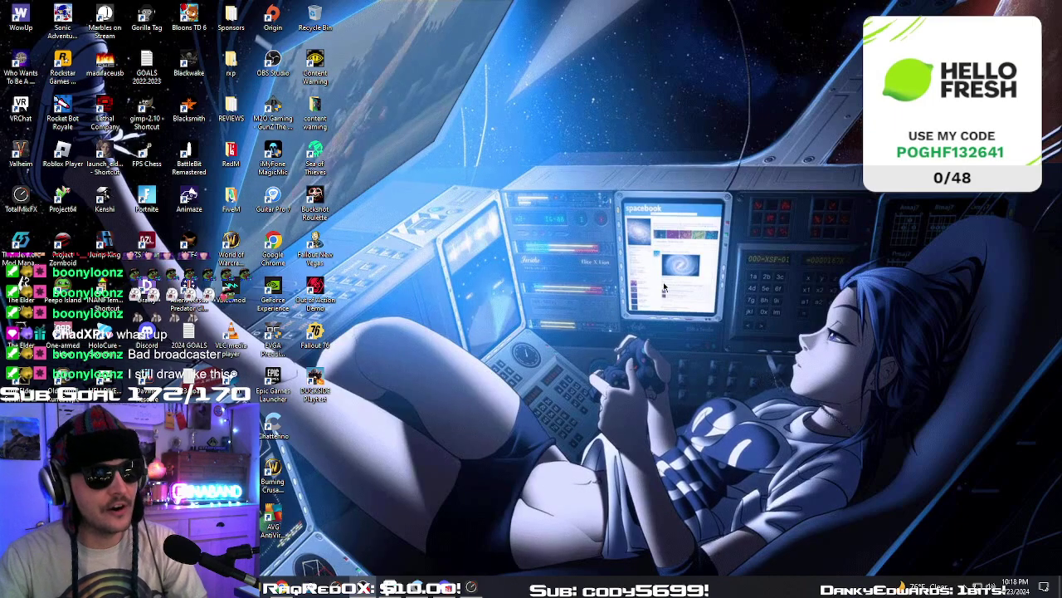
click(282, 587)
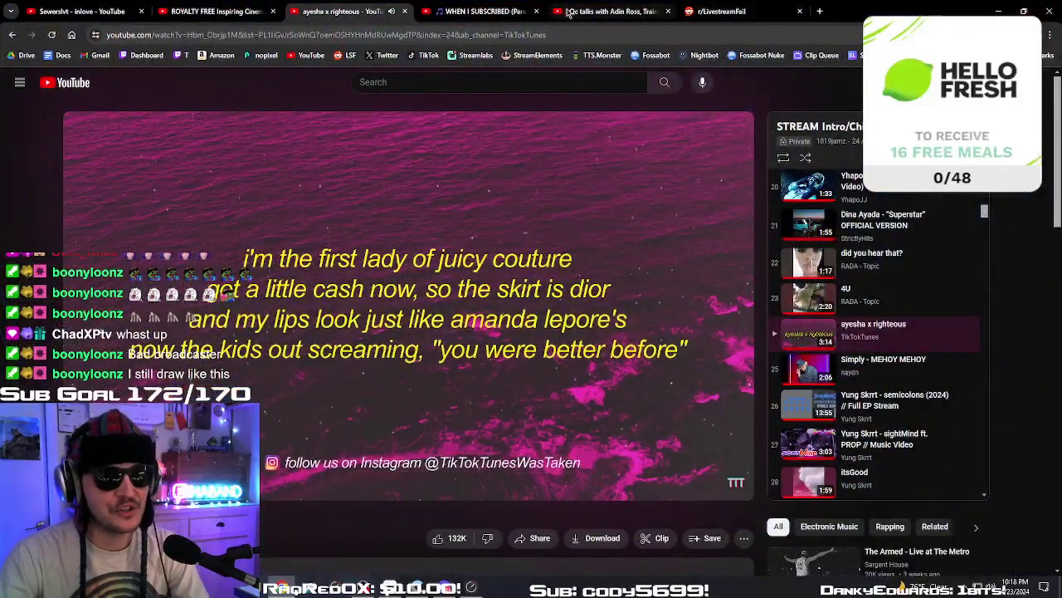
click(483, 12)
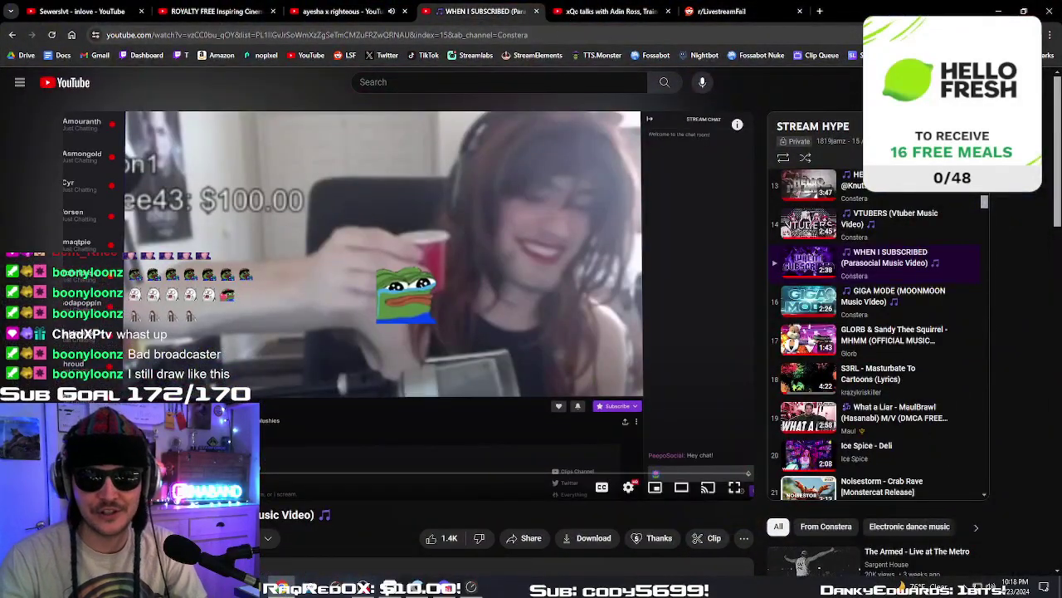